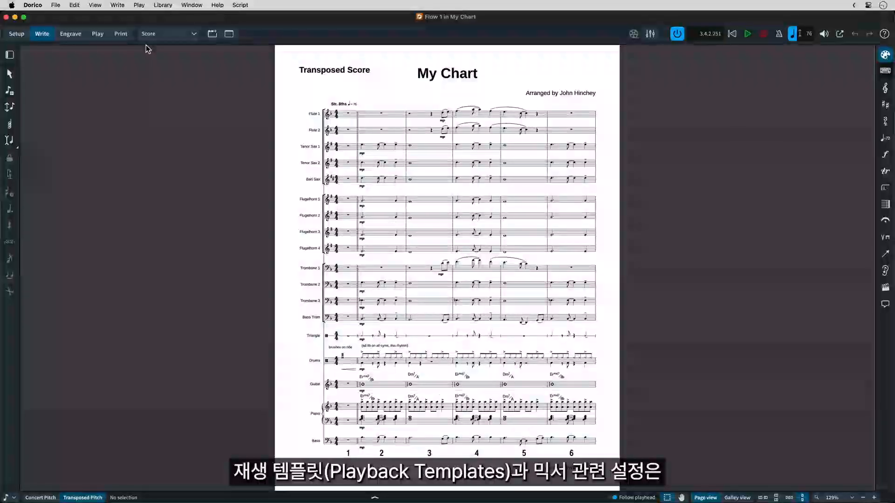
- Open the playback template list and select the NotePerformer template
{"action": "left_click", "coordinate": [139, 5]}
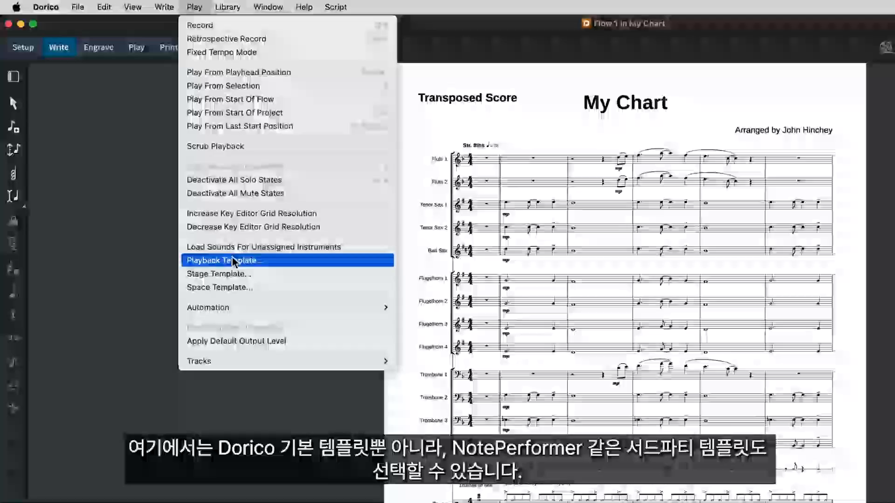
{"action": "left_click", "coordinate": [182, 204]}
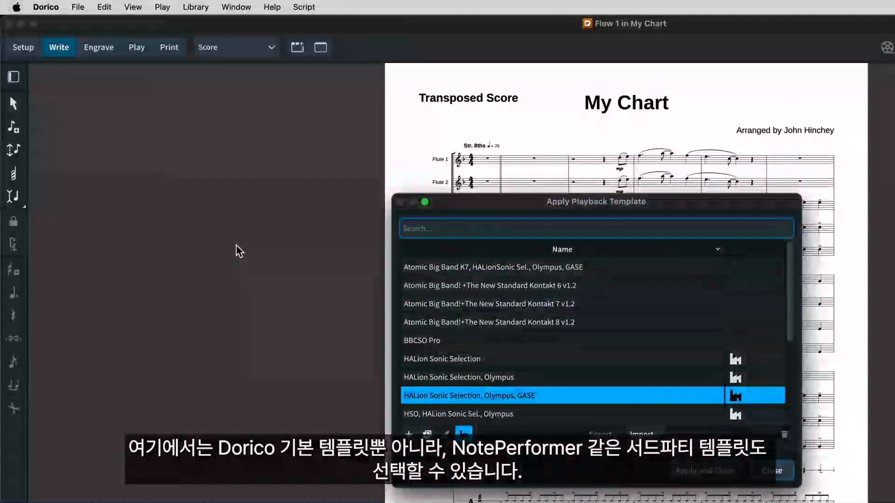
{"action": "scroll", "coordinate": [583, 346], "scroll_direction": "down", "scroll_amount": 5}
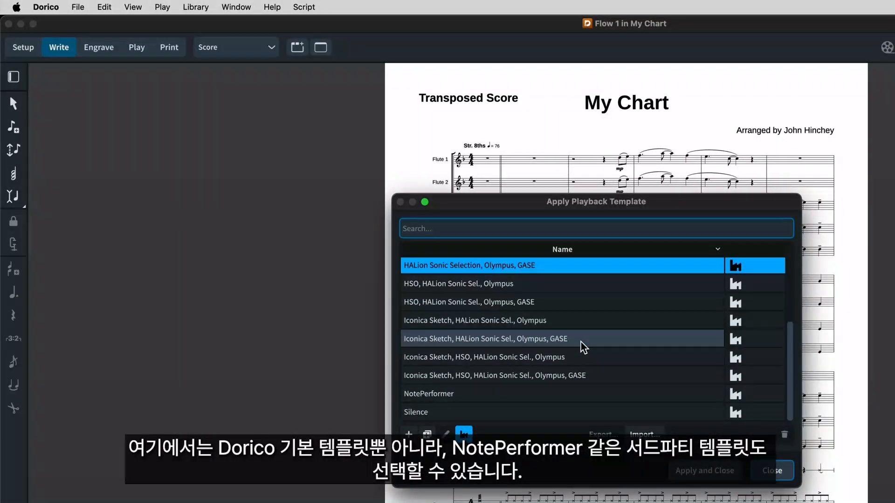
{"action": "left_click", "coordinate": [511, 395]}
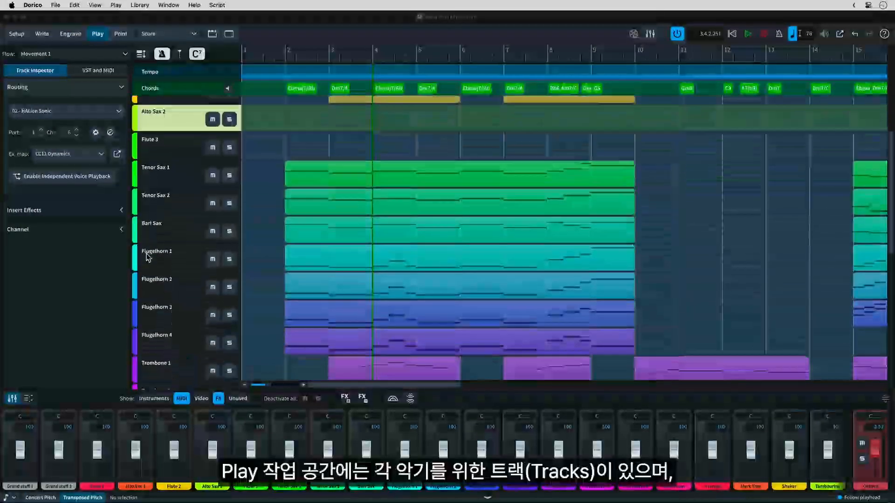
- Open the HALion Sonic instrument for the Alto Sax 2 track and inspect its Tenor Sax VX and Bright Alto Sax NoteExp slots
{"action": "scroll", "coordinate": [148, 255], "scroll_direction": "down", "scroll_amount": 5}
{"action": "scroll", "coordinate": [154, 249], "scroll_direction": "up", "scroll_amount": 8}
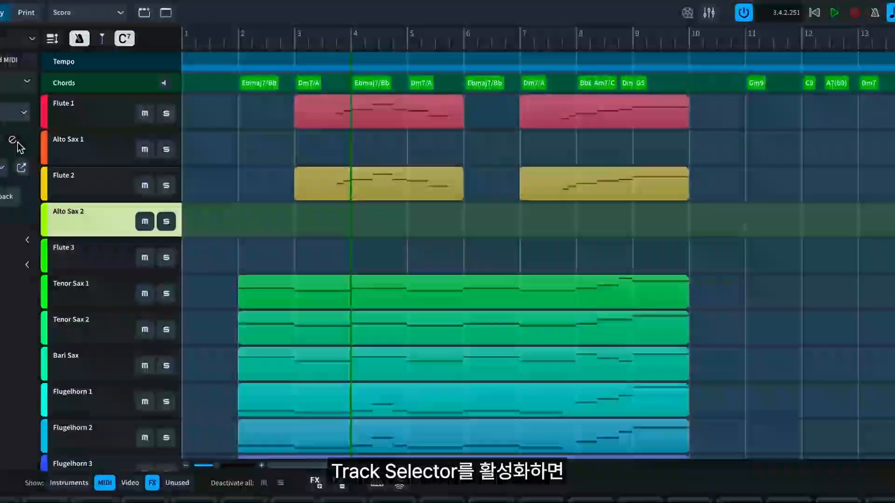
{"action": "left_click", "coordinate": [21, 167]}
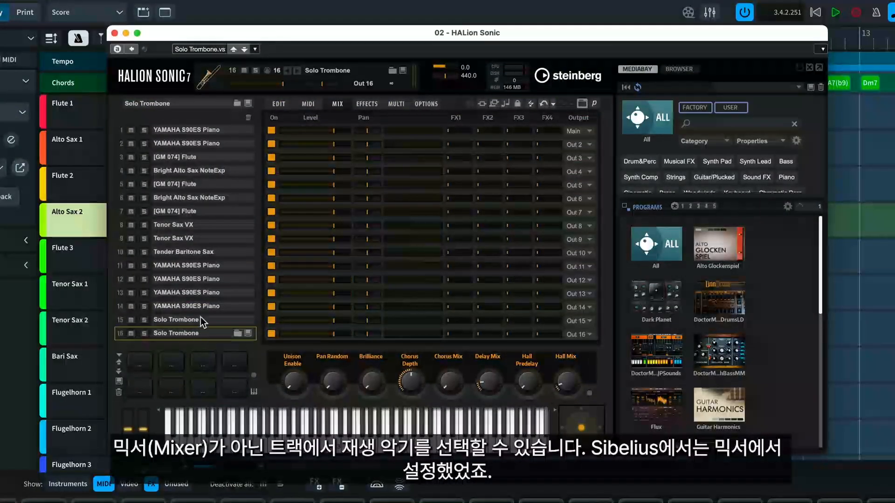
{"action": "left_click", "coordinate": [214, 227]}
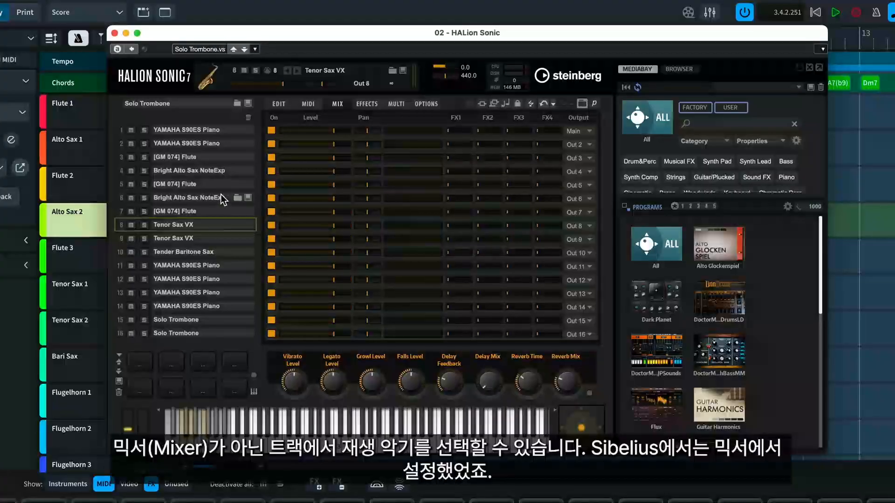
{"action": "left_click", "coordinate": [223, 199]}
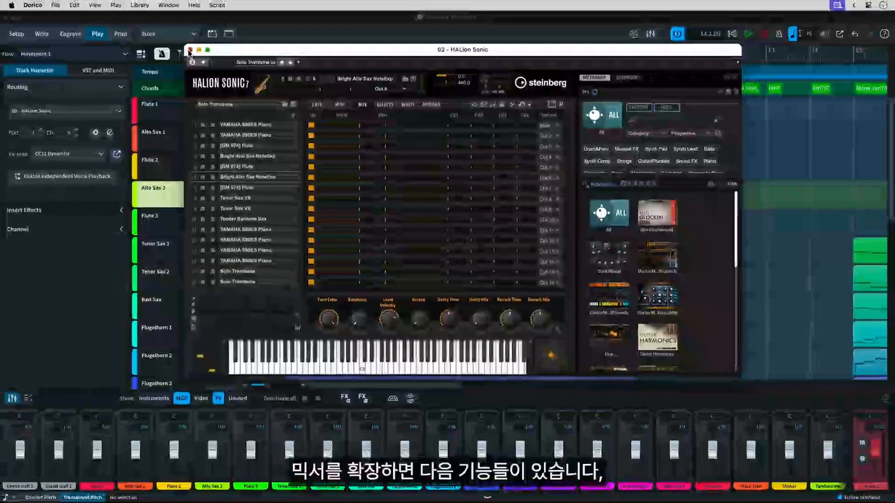
{"action": "left_click", "coordinate": [148, 40]}
- Enlarge the mixer for the instrument channels and examine their insert, EQ, send, pan and mute controls
{"action": "left_click_drag", "start_coordinate": [701, 434], "coordinate": [718, 276]}
{"action": "left_click_drag", "start_coordinate": [680, 252], "coordinate": [680, 216]}
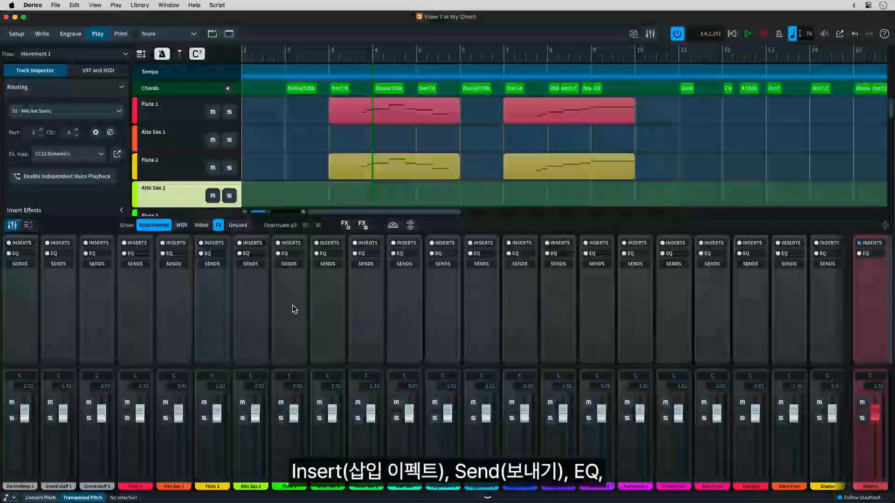
{"action": "left_click", "coordinate": [331, 242]}
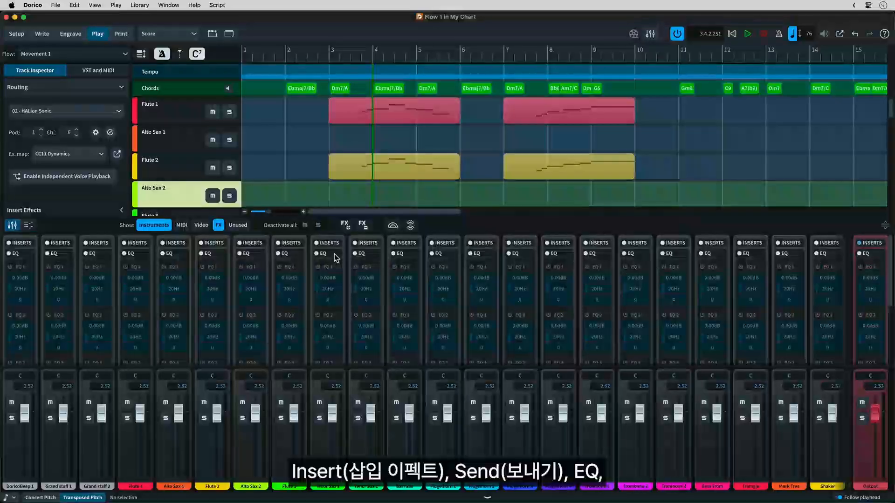
{"action": "left_click", "coordinate": [319, 402]}
{"action": "left_click", "coordinate": [319, 402]}
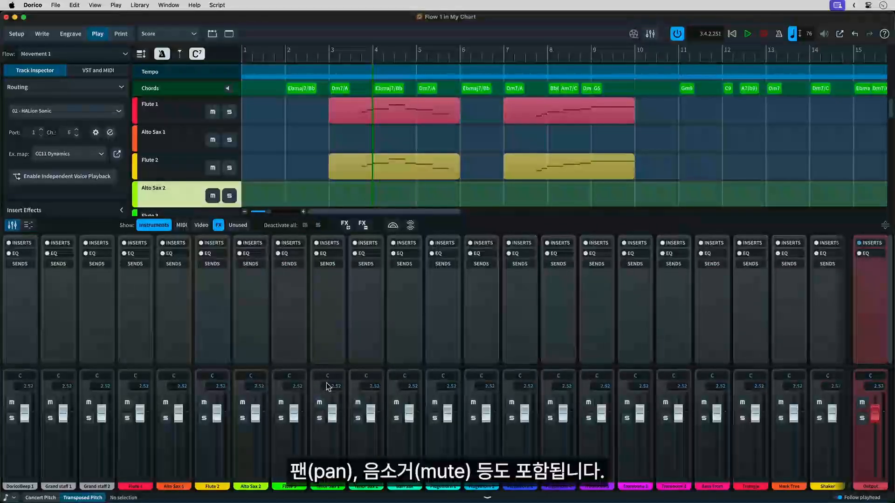
{"action": "left_click_drag", "start_coordinate": [326, 375], "coordinate": [329, 375]}
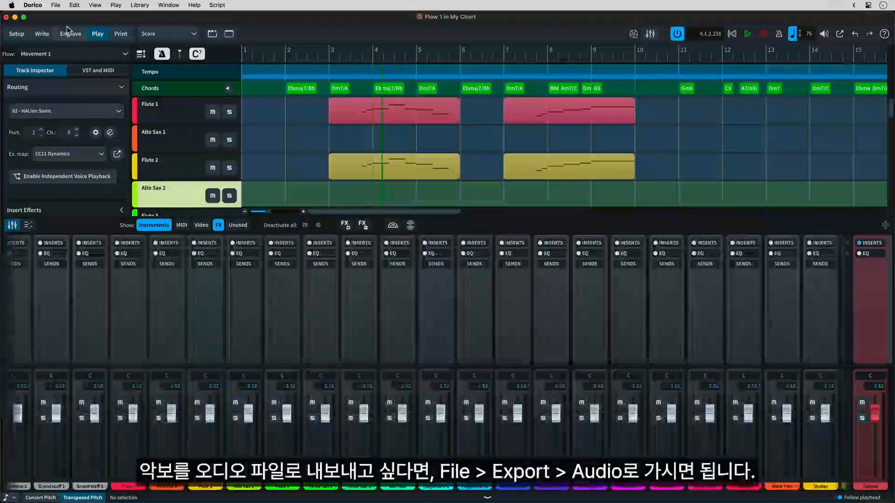
- Export Flow 1 as an MP3 audio file to the Desktop with a reverb tail of 10.00 seconds
{"action": "left_click", "coordinate": [55, 6]}
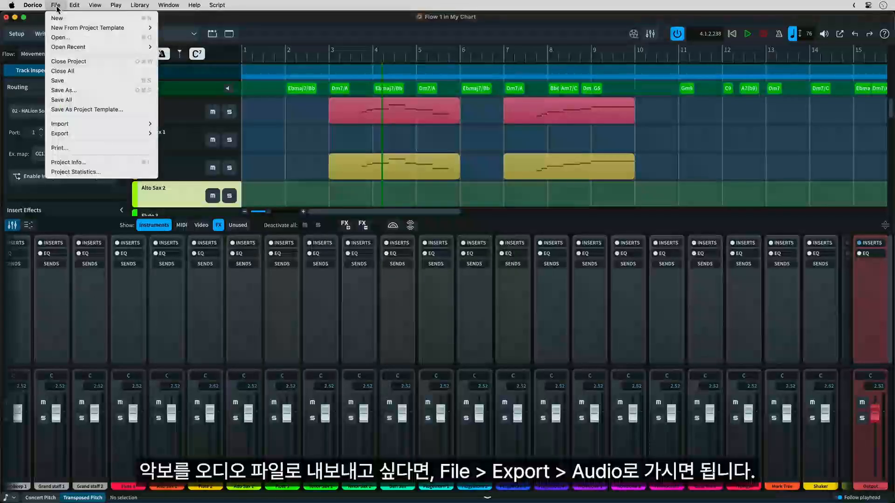
{"action": "mouse_move", "coordinate": [79, 126]}
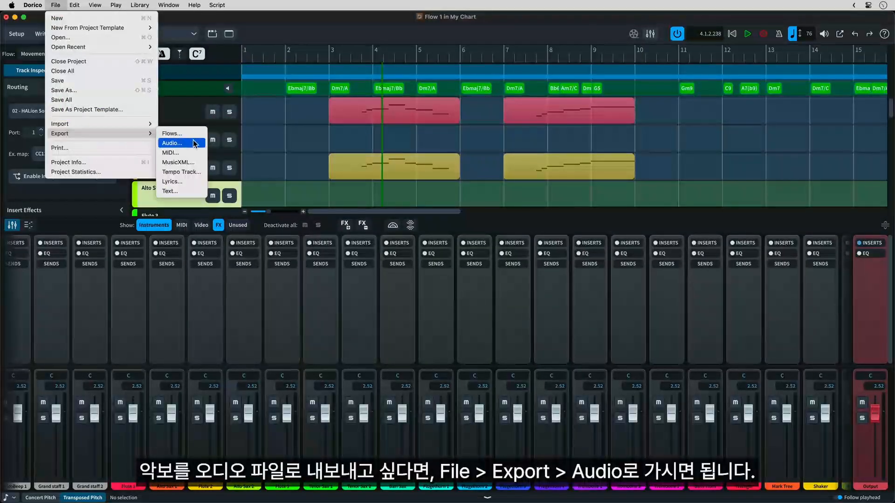
{"action": "left_click", "coordinate": [201, 144]}
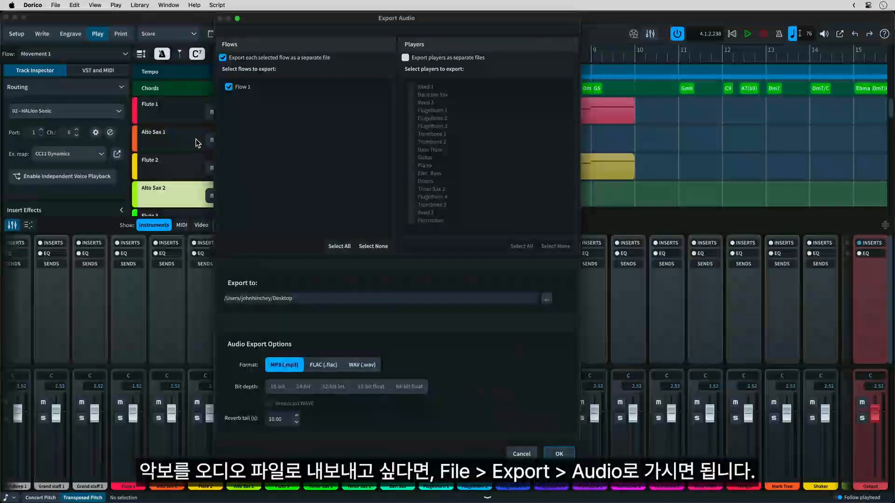
{"action": "left_click", "coordinate": [560, 454]}
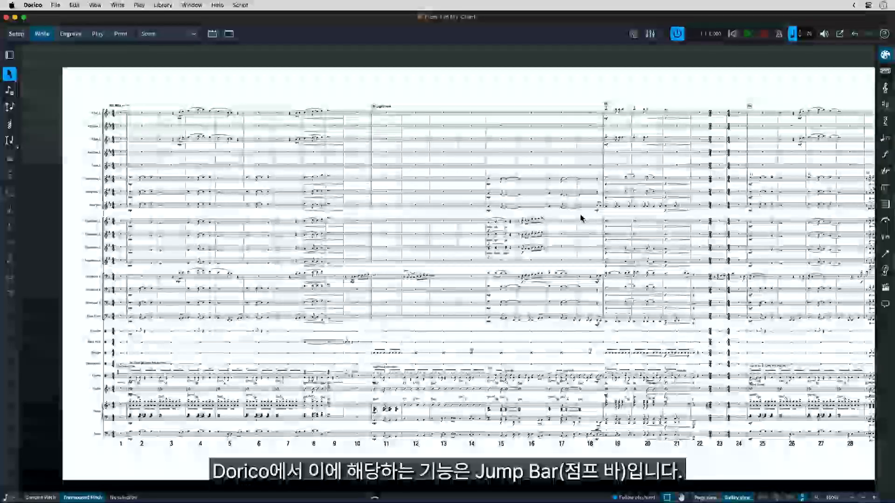
- Search the jump bar's commands for "Filter"
{"action": "key", "text": "j"}
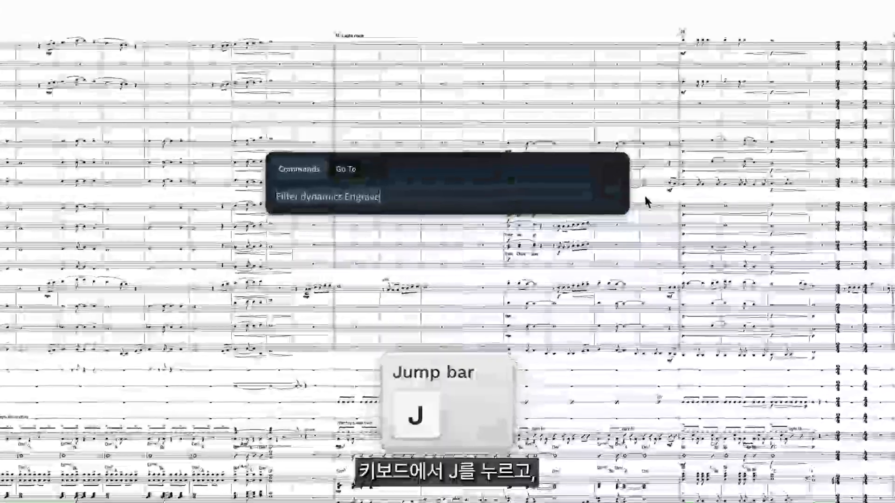
{"action": "type", "text": "F"}
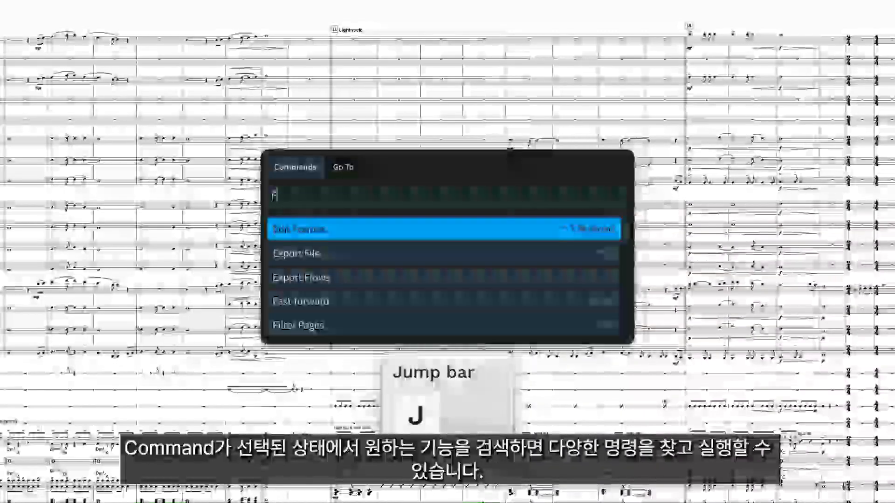
{"action": "type", "text": "ilter"}
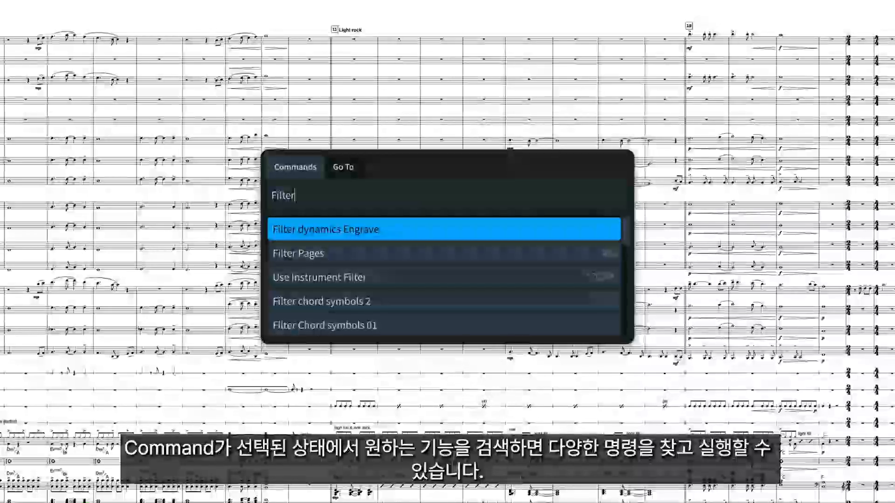
{"action": "key", "text": "BackSpace"}
{"action": "key", "text": "BackSpace"}
{"action": "key", "text": "BackSpace"}
{"action": "key", "text": "BackSpace"}
{"action": "key", "text": "BackSpace"}
{"action": "key", "text": "BackSpace"}
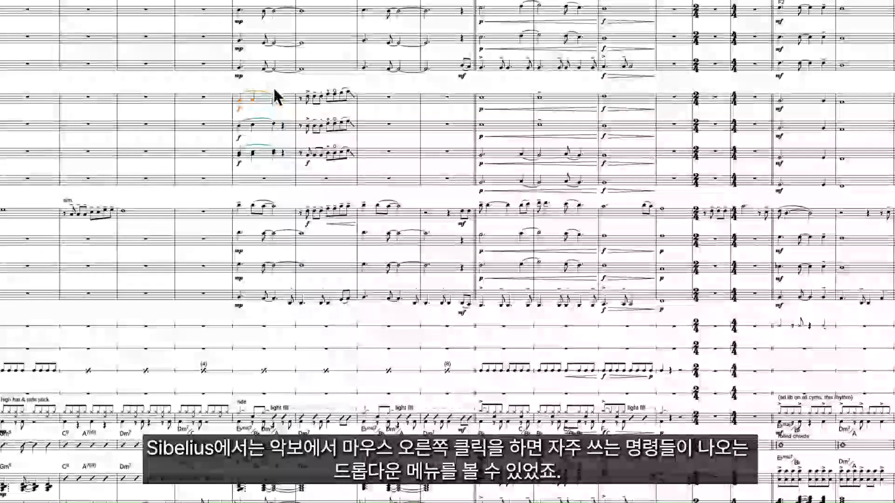
{"action": "right_click", "coordinate": [265, 101]}
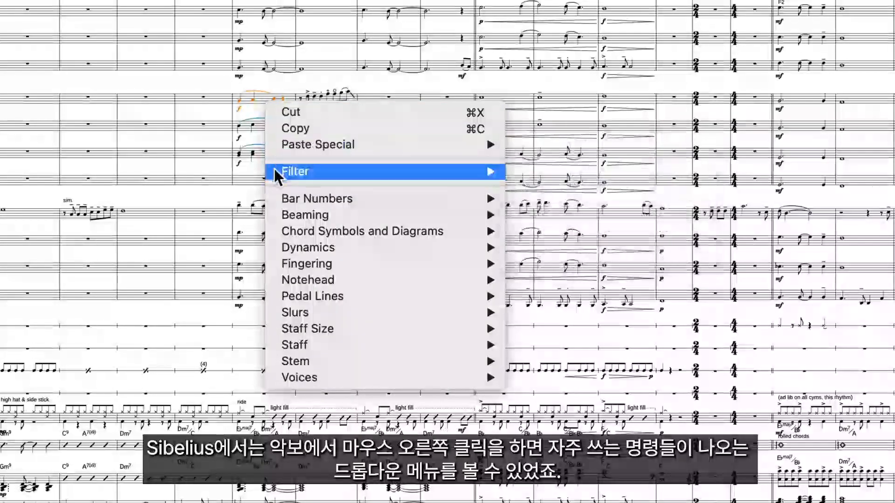
{"action": "mouse_move", "coordinate": [290, 231]}
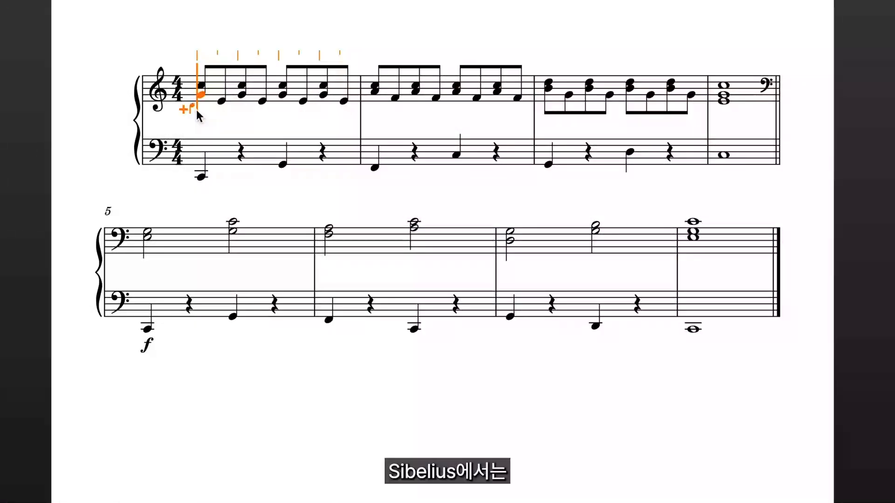
- Add whole notes C, C and D as a down-stem voice in the first three bars of the upper piano staff
{"action": "left_click", "coordinate": [197, 110]}
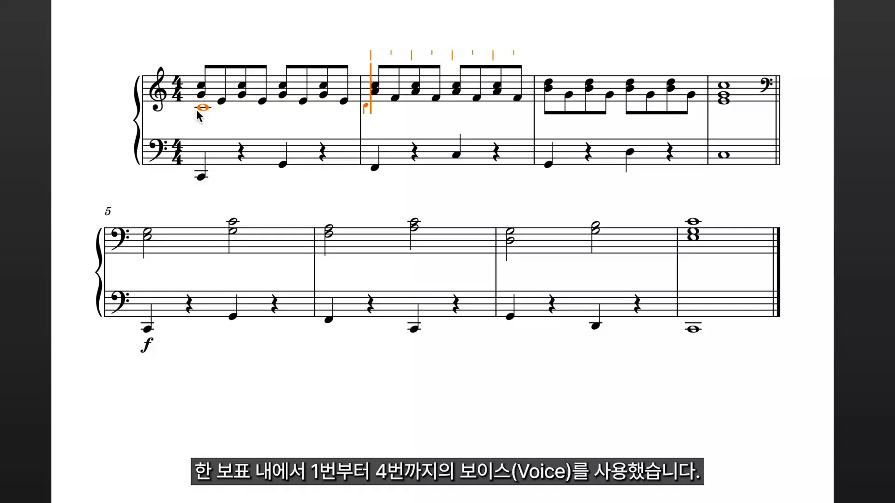
{"action": "key", "text": "d"}
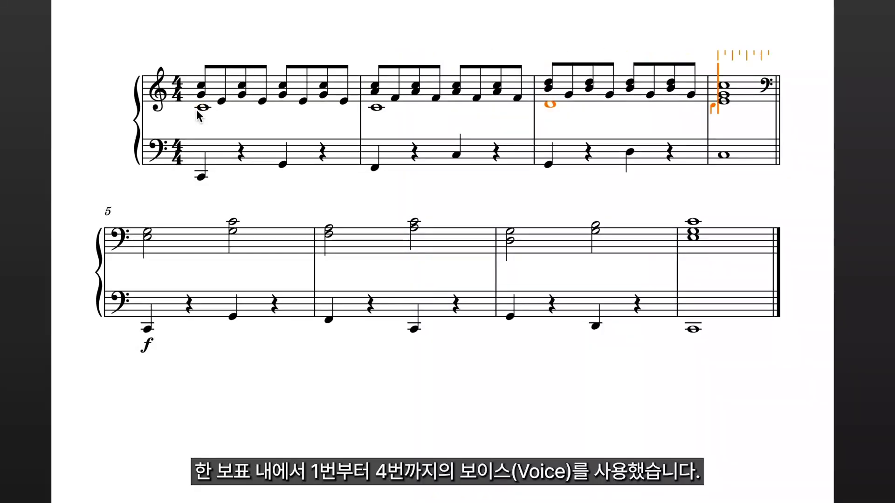
{"action": "key", "text": "Escape"}
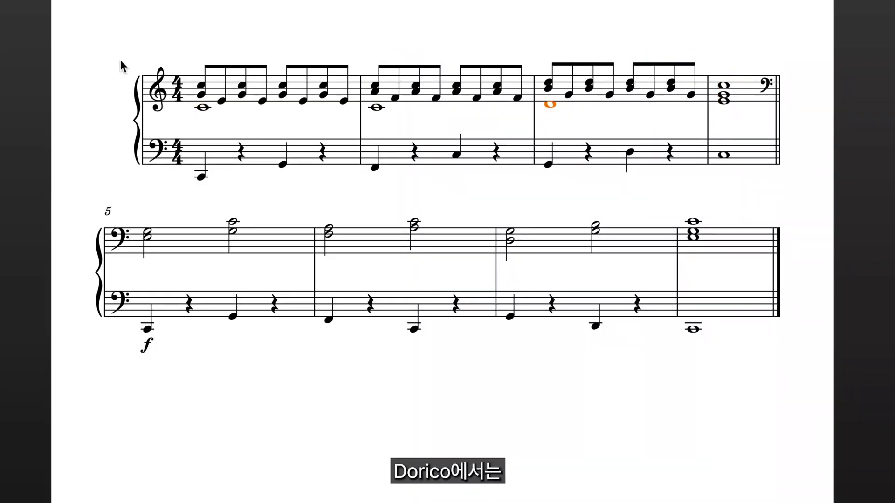
{"action": "right_click", "coordinate": [204, 109]}
{"action": "mouse_move", "coordinate": [222, 301]}
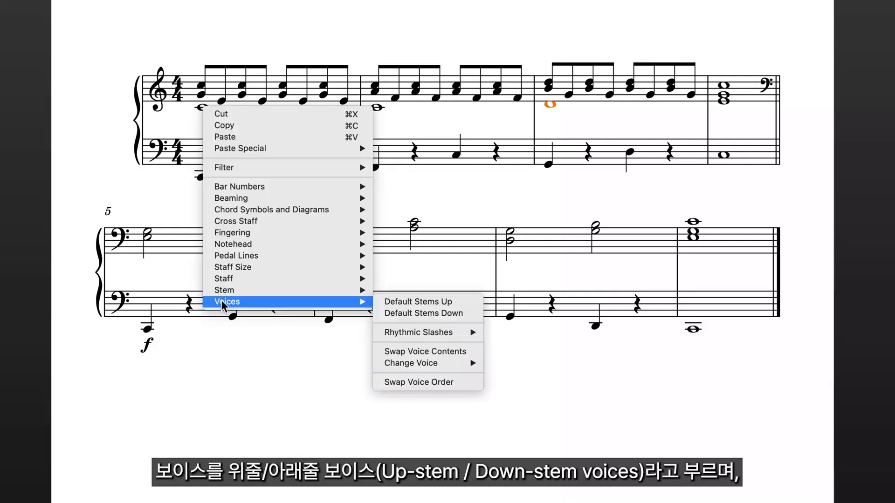
{"action": "mouse_move", "coordinate": [461, 370]}
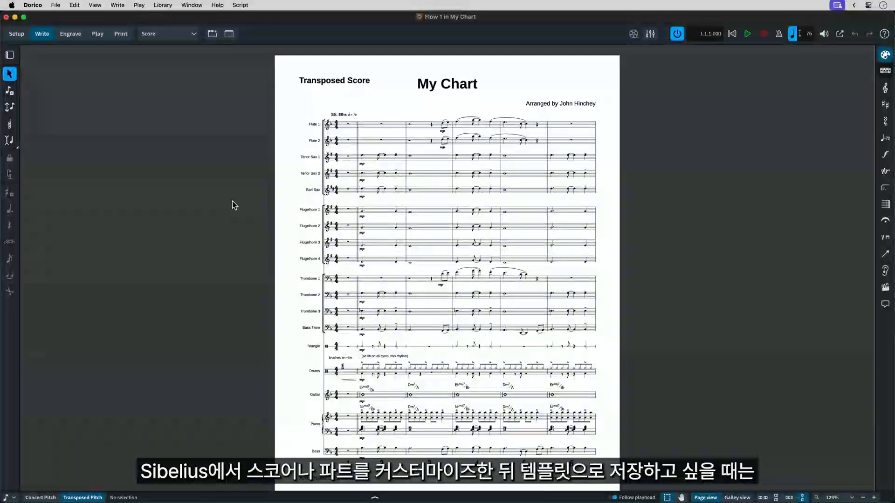
- Save the score as a project template named My Chart in the Clients category
{"action": "left_click", "coordinate": [55, 6]}
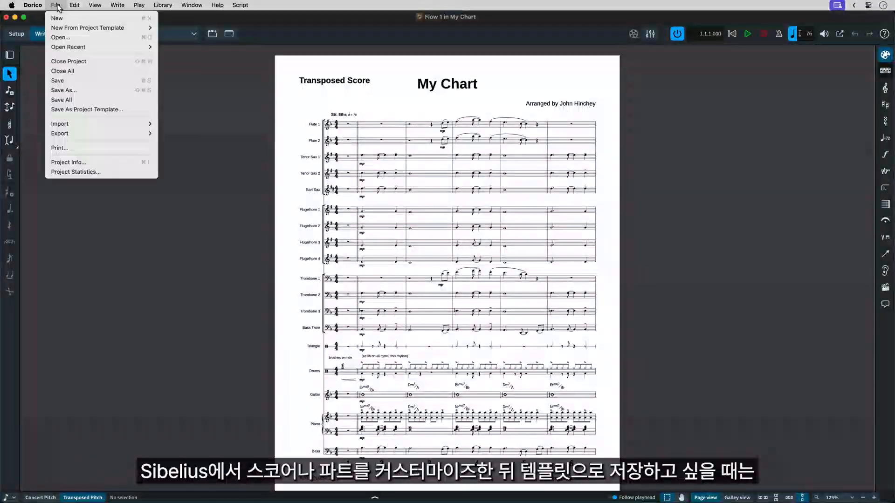
{"action": "left_click", "coordinate": [86, 109]}
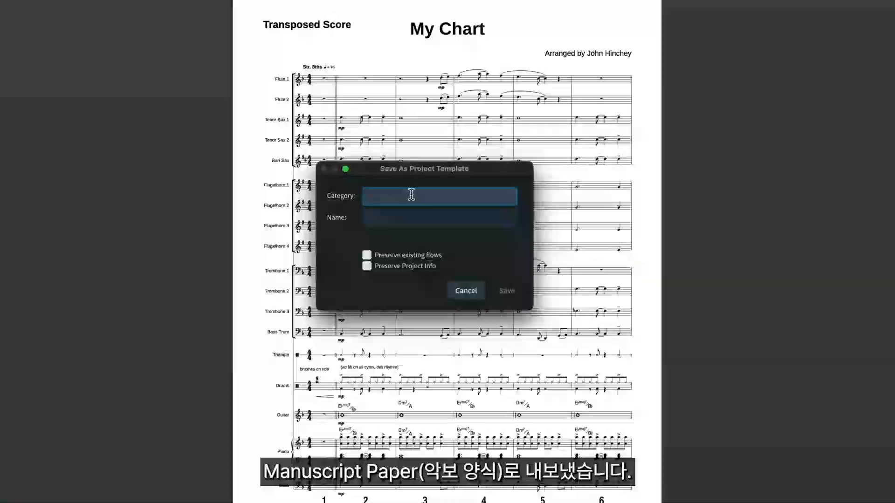
{"action": "type", "text": "Clients"}
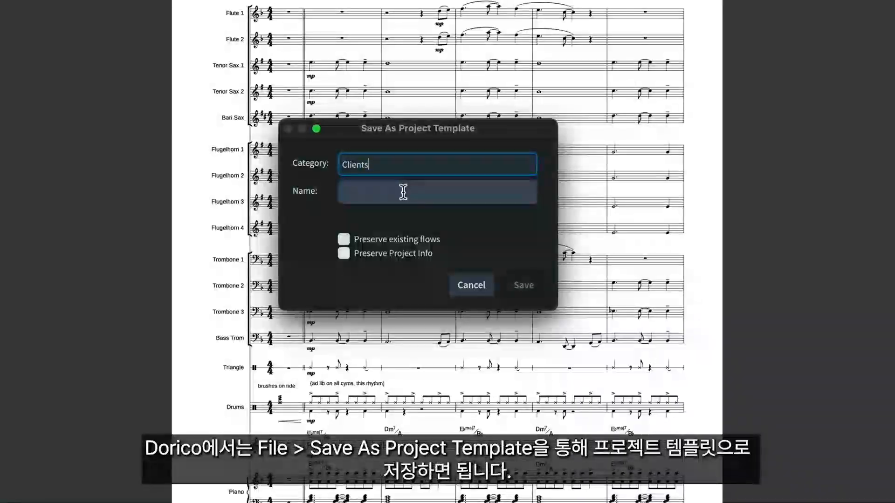
{"action": "left_click", "coordinate": [403, 192]}
{"action": "type", "text": "My "}
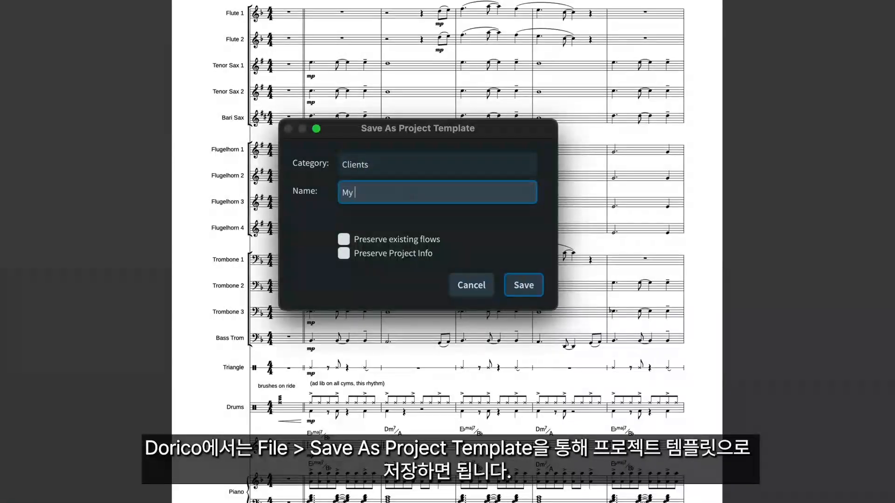
{"action": "type", "text": "Chart"}
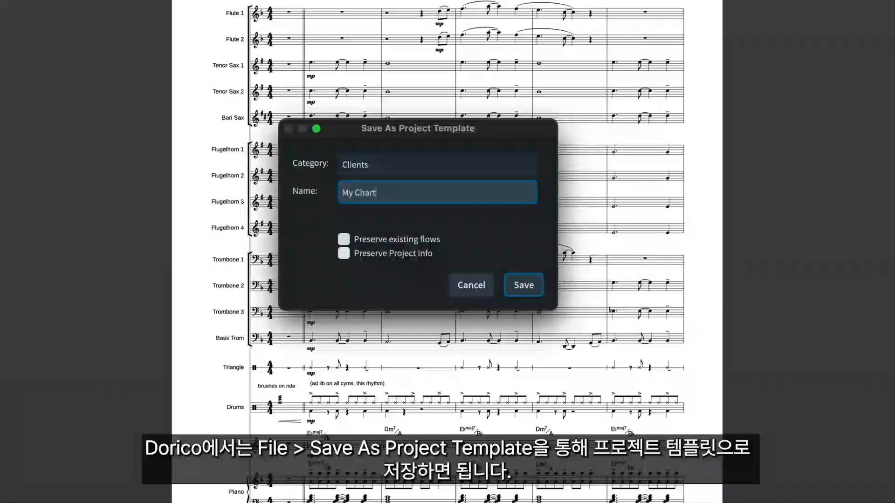
{"action": "left_click", "coordinate": [524, 283]}
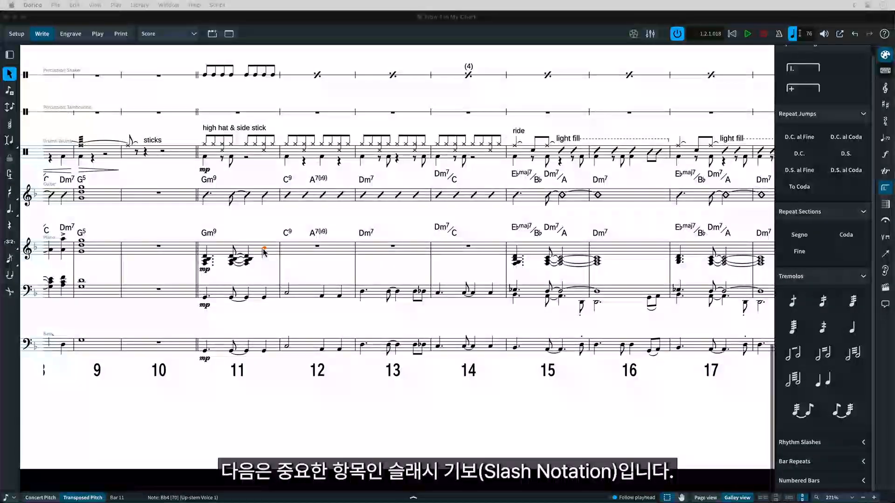
- Change the last note of bar 11 in the upper piano staff to an oversized slash notehead
{"action": "right_click", "coordinate": [263, 252]}
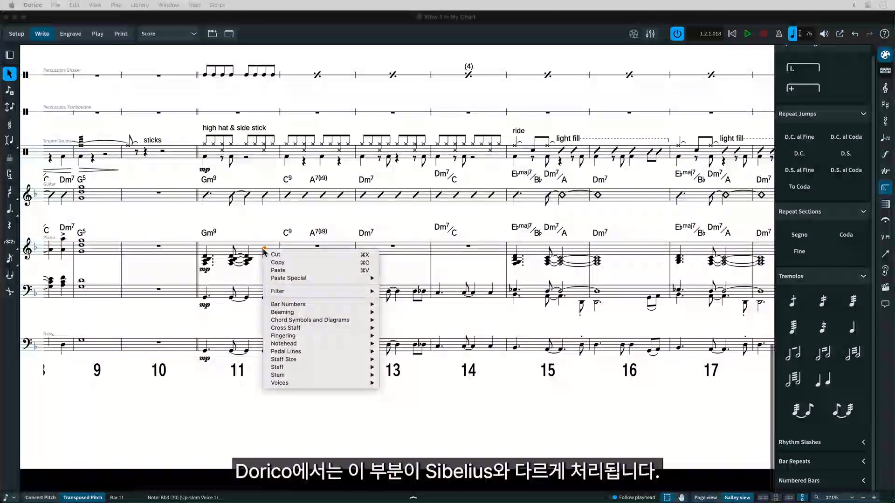
{"action": "mouse_move", "coordinate": [292, 344]}
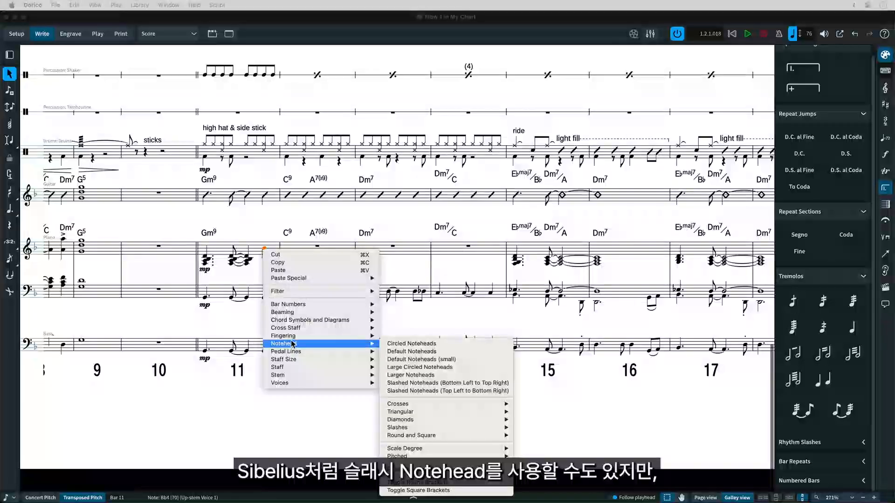
{"action": "mouse_move", "coordinate": [435, 428]}
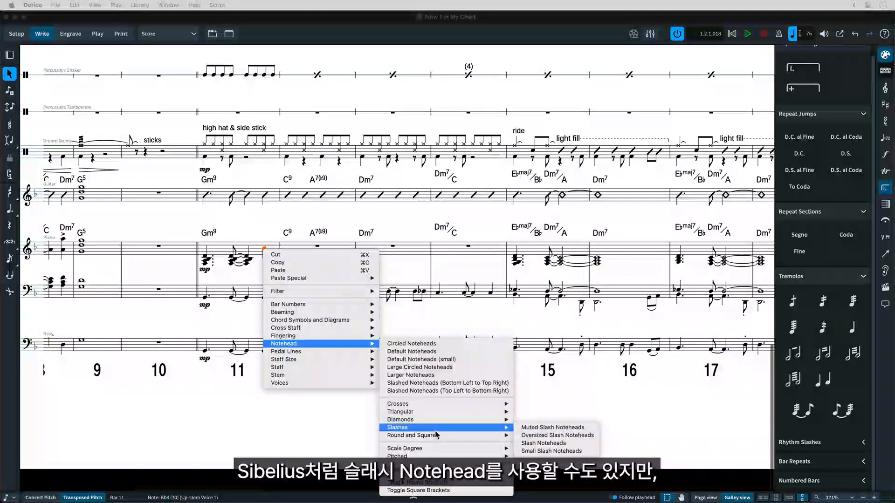
{"action": "left_click", "coordinate": [536, 437]}
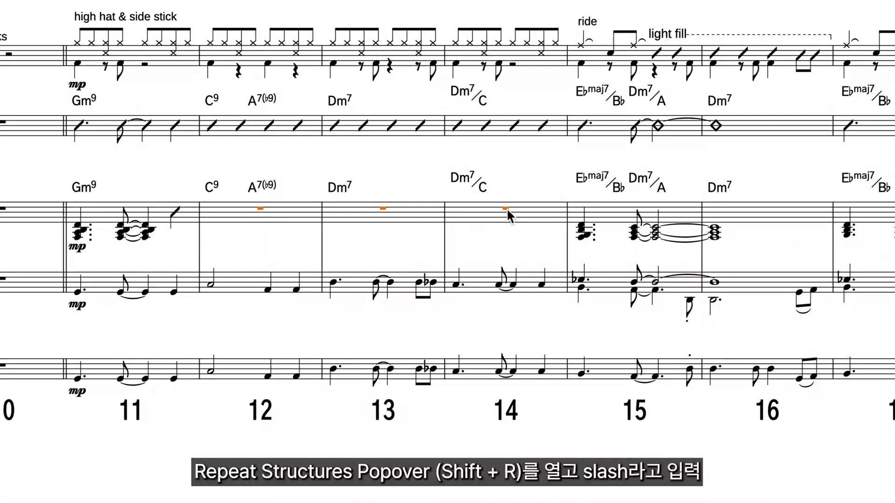
- Create a slash region over bars 12 to 14 of the upper piano staff and show the rhythm slash options
{"action": "key", "text": "shift+r"}
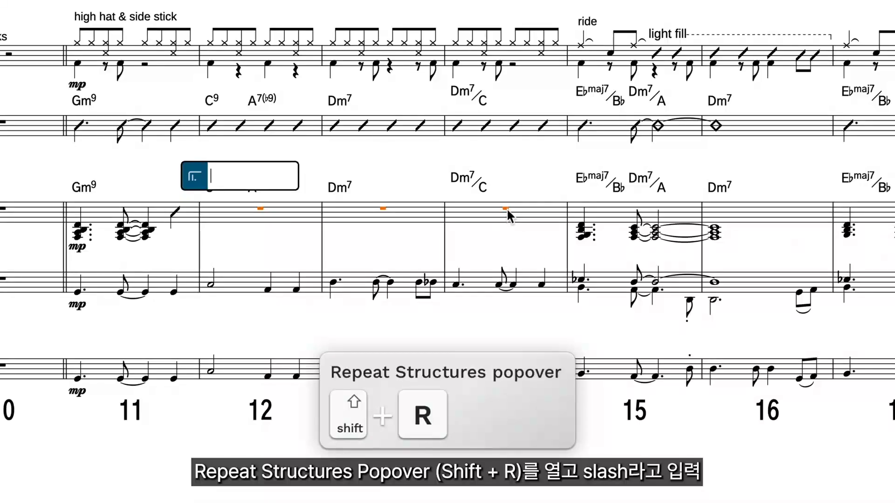
{"action": "type", "text": "sl"}
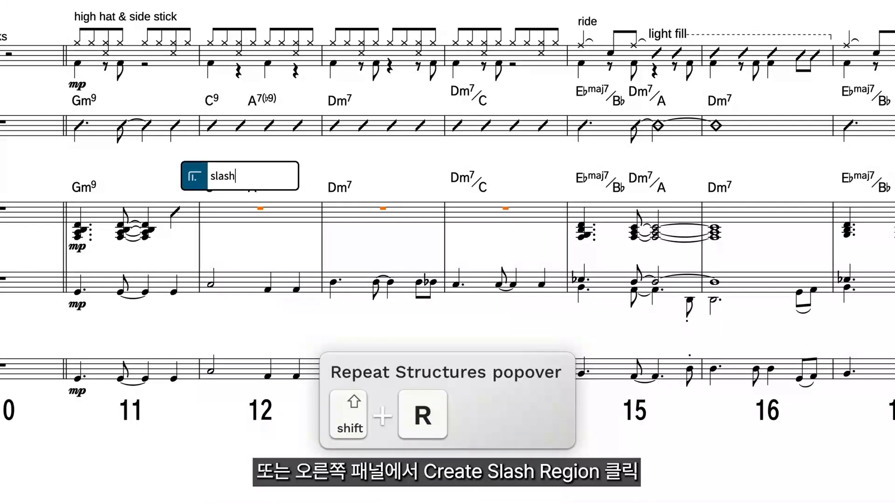
{"action": "type", "text": "ash"}
{"action": "key", "text": "Return"}
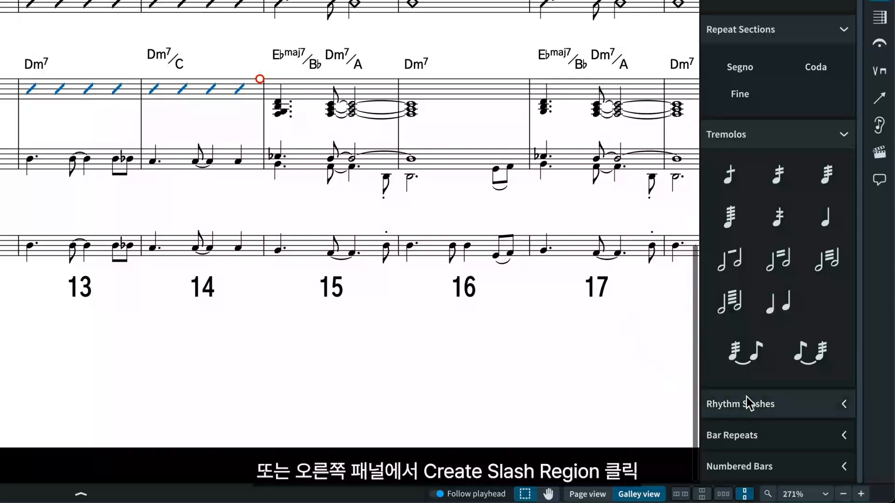
{"action": "left_click", "coordinate": [844, 404]}
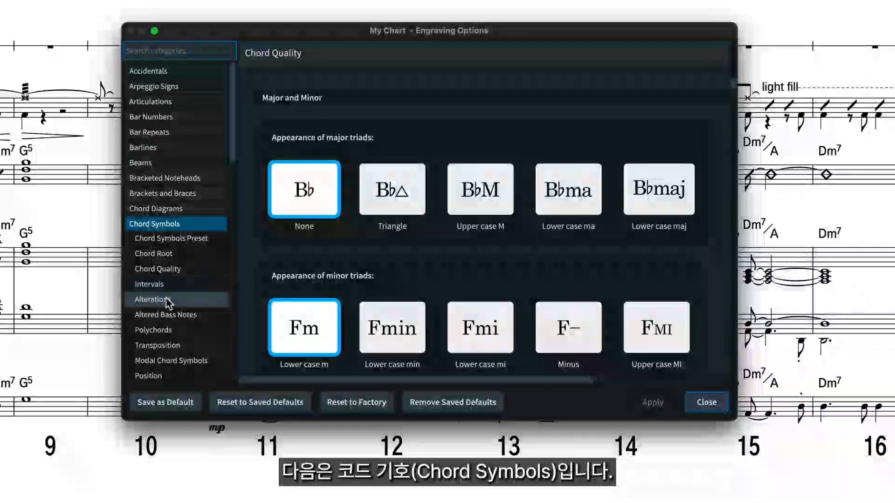
- Review the Alterations, Transposition and Modal Chord Symbols settings for chord symbols in the Engraving Options
{"action": "left_click", "coordinate": [159, 299]}
{"action": "left_click", "coordinate": [171, 346]}
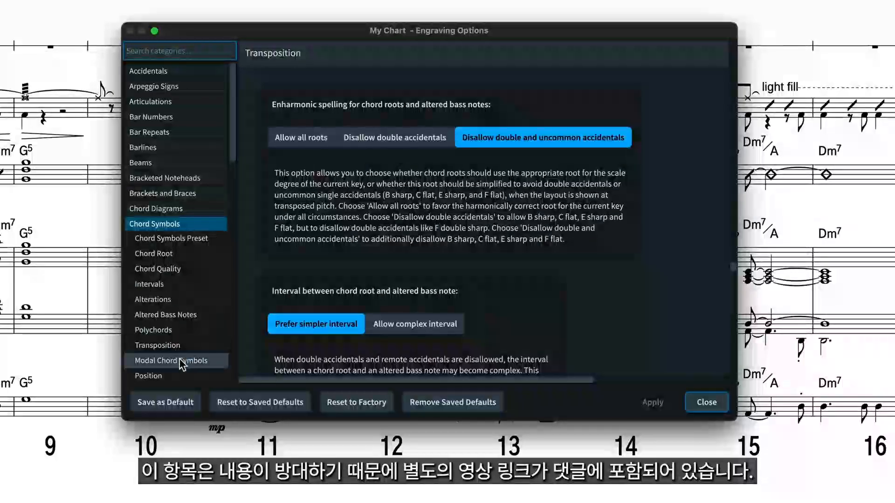
{"action": "left_click", "coordinate": [170, 361]}
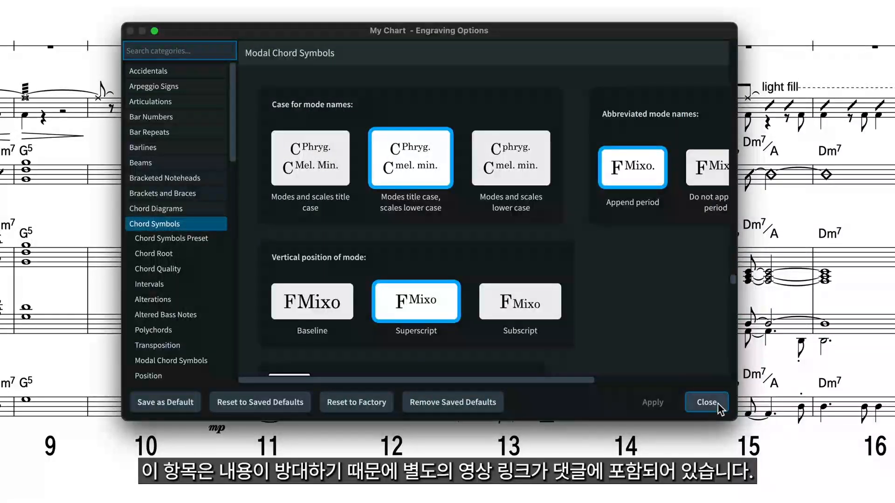
{"action": "left_click", "coordinate": [707, 402]}
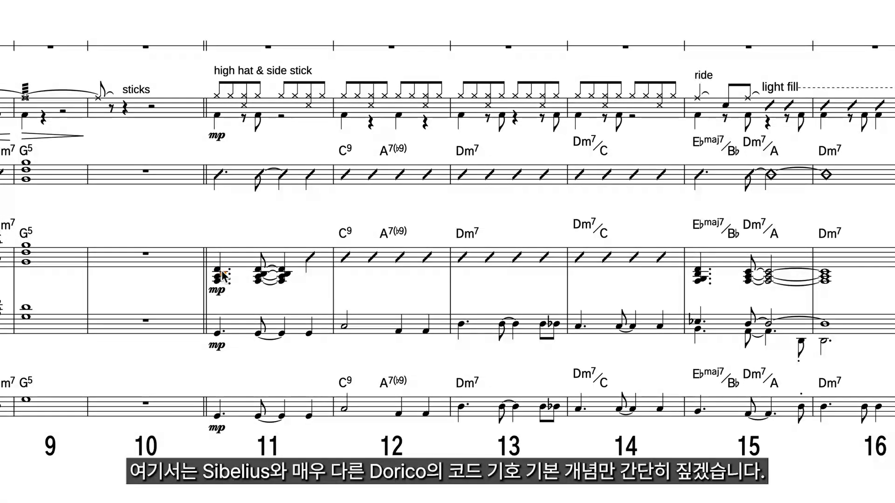
- Add a Gm9 chord symbol at the start of bar 11 from the upper piano staff
{"action": "key", "text": "shift+q"}
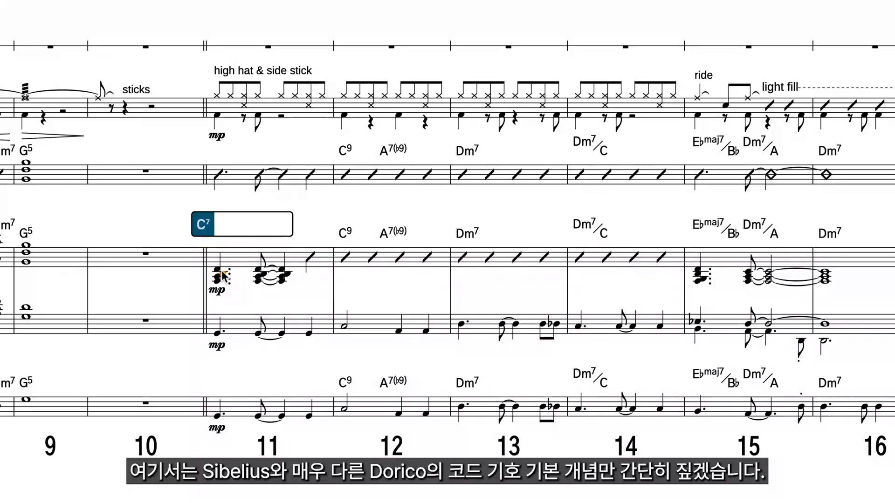
{"action": "type", "text": "Gm9"}
{"action": "key", "text": "space"}
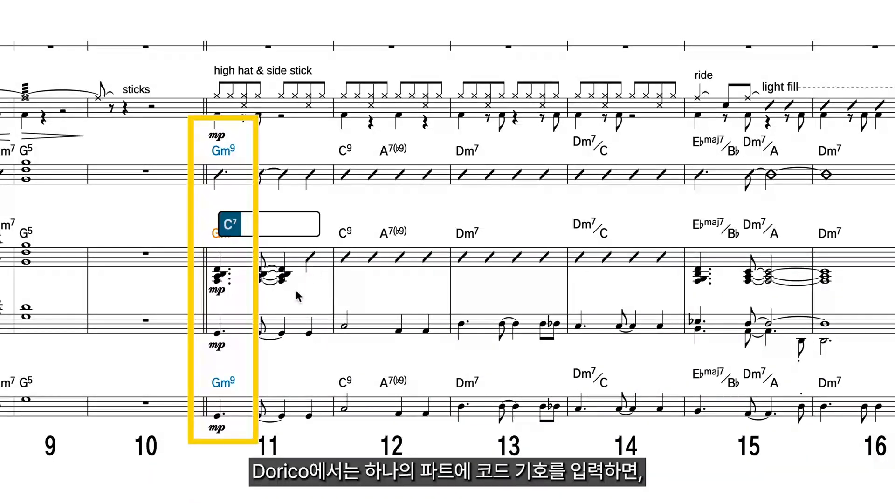
{"action": "key", "text": "Escape"}
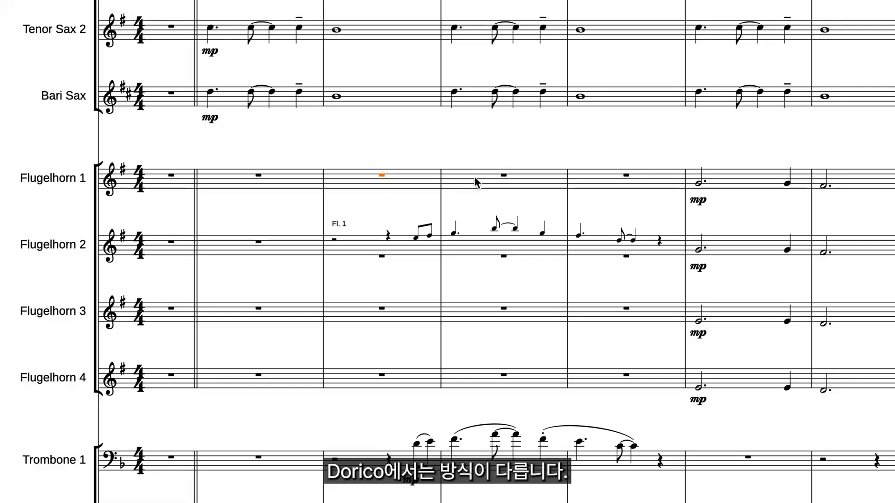
- Add a Flute 1 cue to the Flugelhorn 1 staff across the empty bars 3 to 5
{"action": "key", "text": "shift+Right"}
{"action": "key", "text": "shift+Right"}
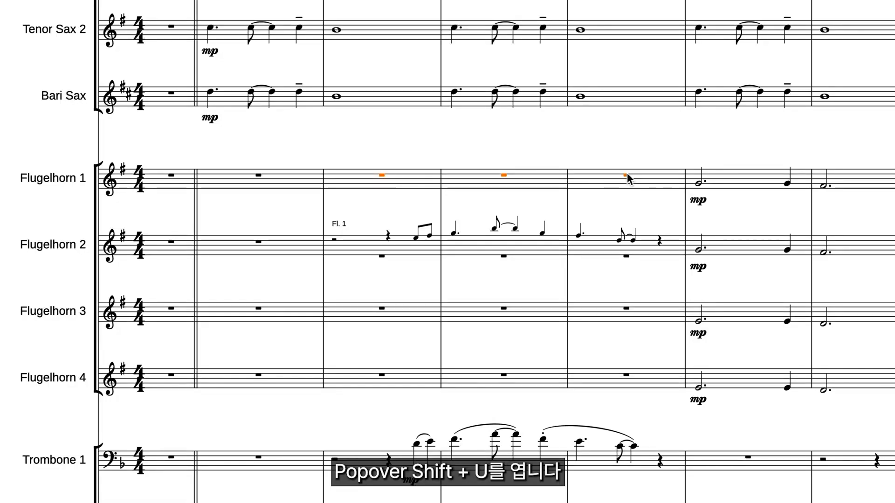
{"action": "key", "text": "shift+u"}
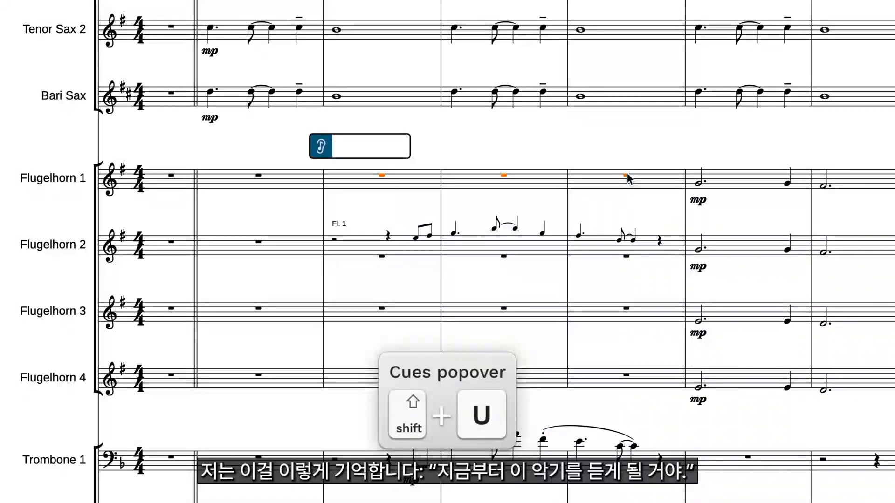
{"action": "type", "text": "Fl"}
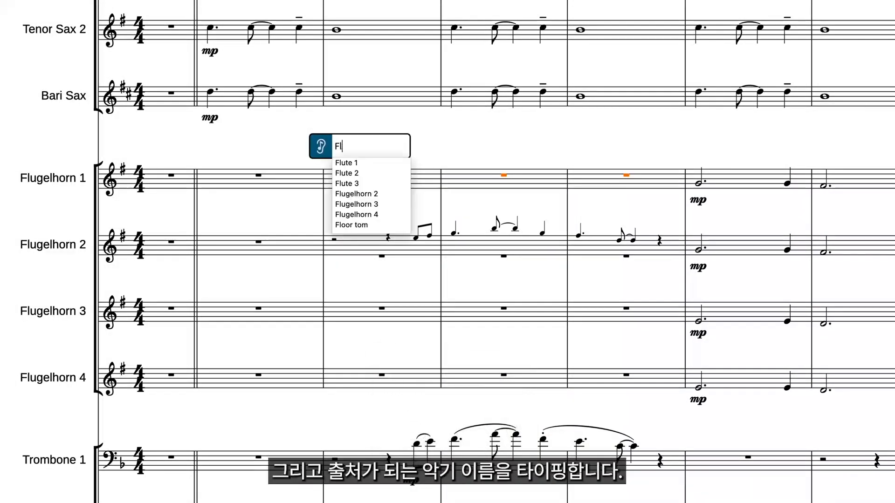
{"action": "type", "text": "ute 1"}
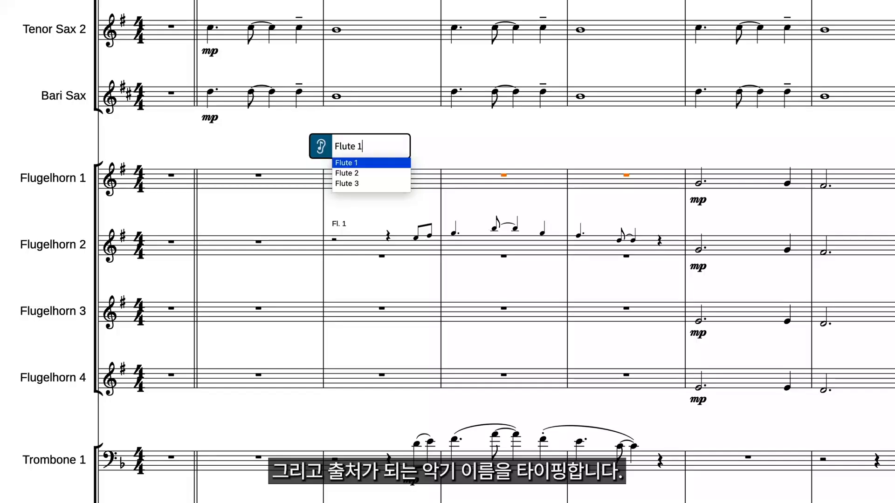
{"action": "key", "text": "Return"}
{"action": "key", "text": "Return"}
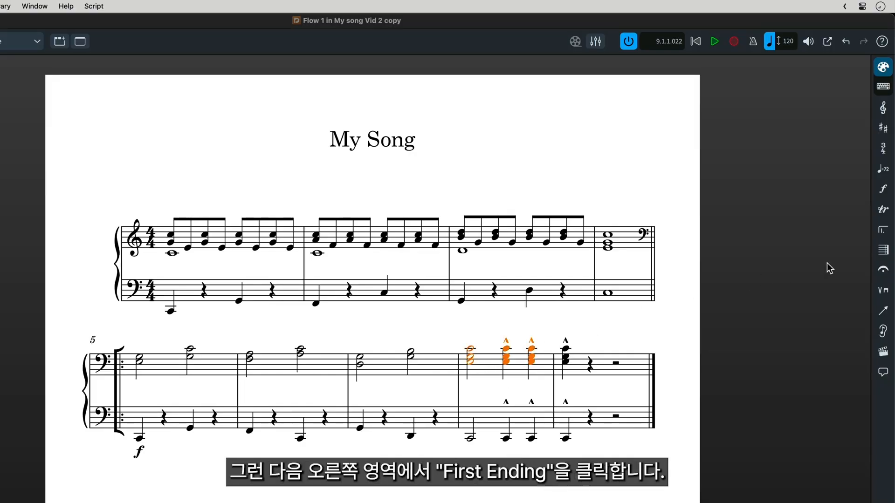
- Add repeat endings starting at the selected bar 8 chords and set their number of times played to 4
{"action": "left_click", "coordinate": [880, 231]}
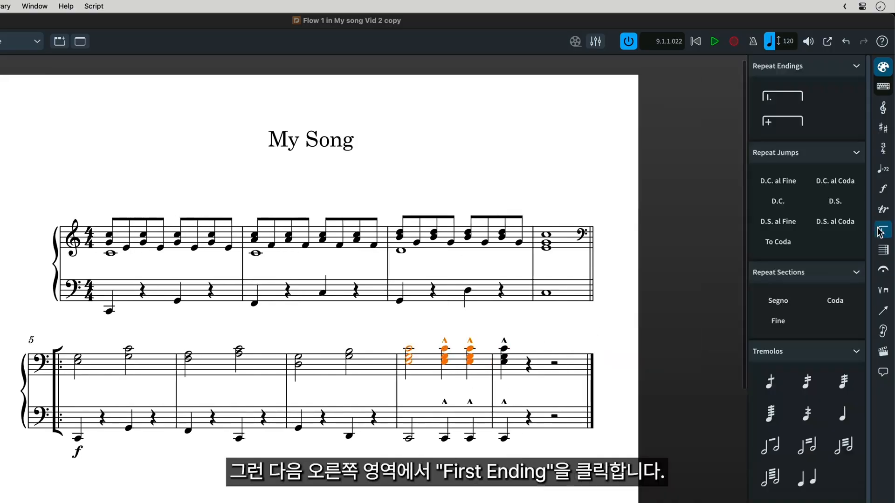
{"action": "left_click", "coordinate": [788, 102]}
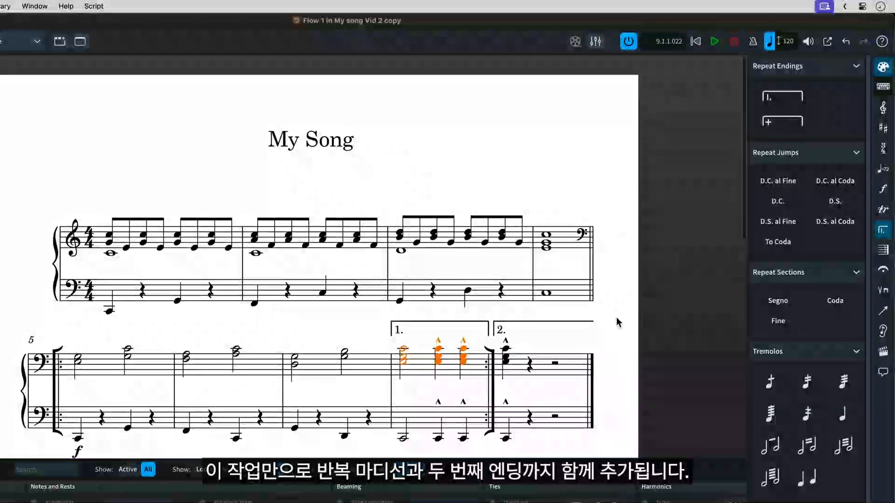
{"action": "left_click", "coordinate": [550, 321]}
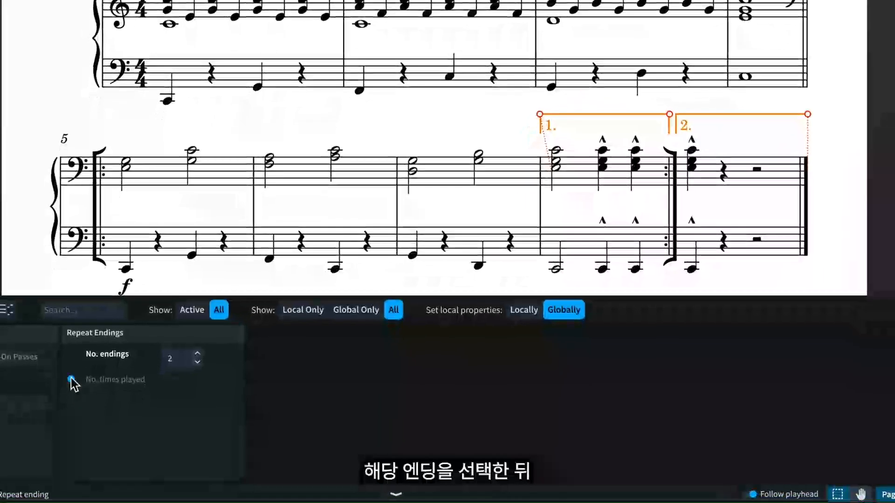
{"action": "left_click", "coordinate": [69, 395]}
{"action": "left_click", "coordinate": [198, 379]}
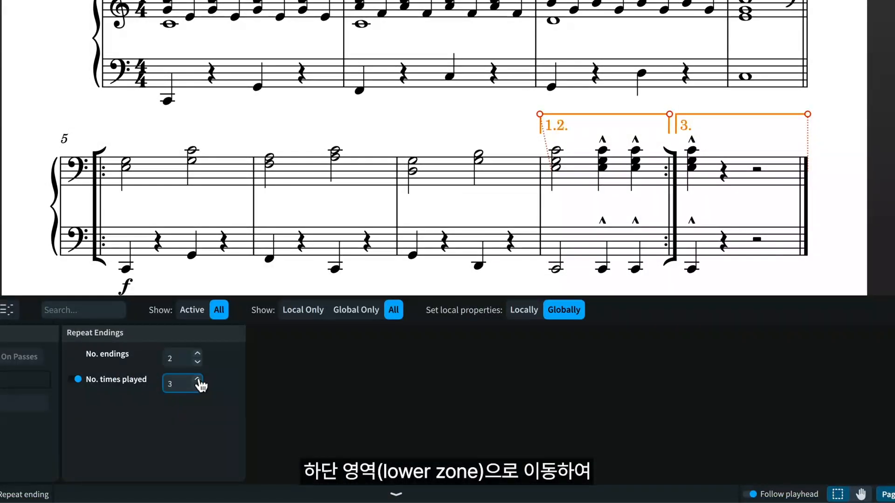
{"action": "left_click", "coordinate": [197, 380]}
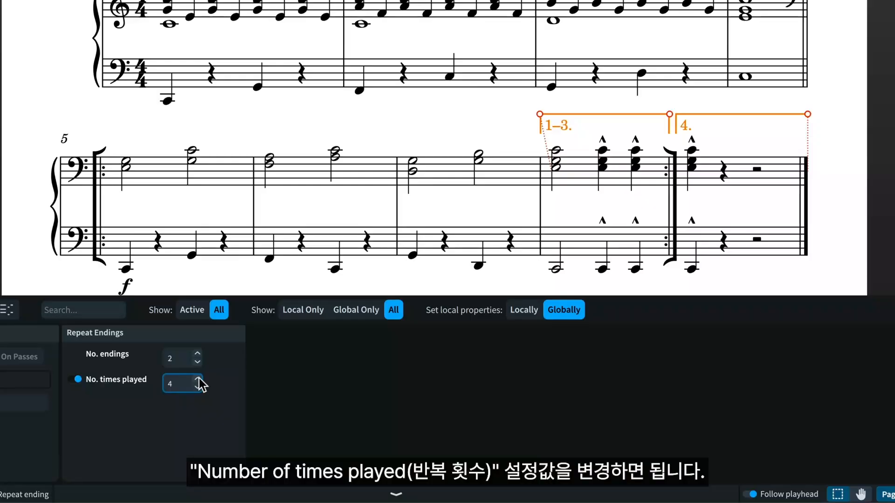
{"action": "key", "text": "Escape"}
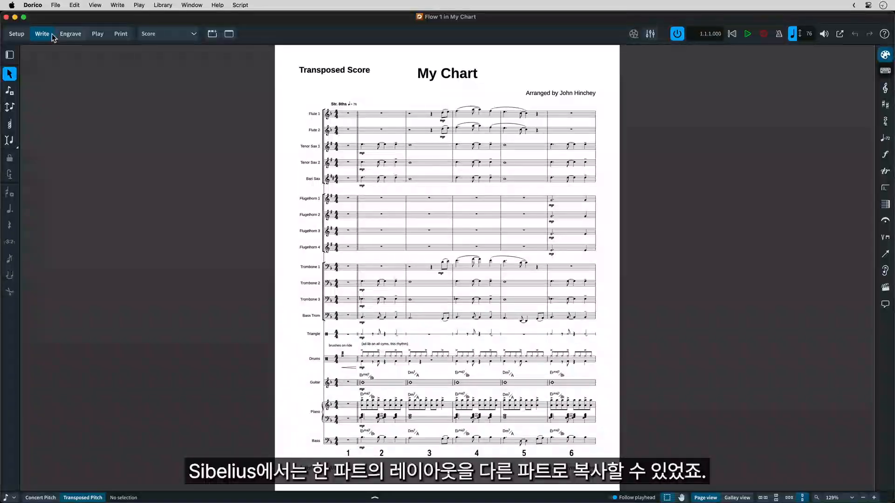
- Set Propagate Part Formatting to copy from Flugelhorn 1 to Flugelhorn 2, 3 and 4
{"action": "left_click", "coordinate": [18, 34]}
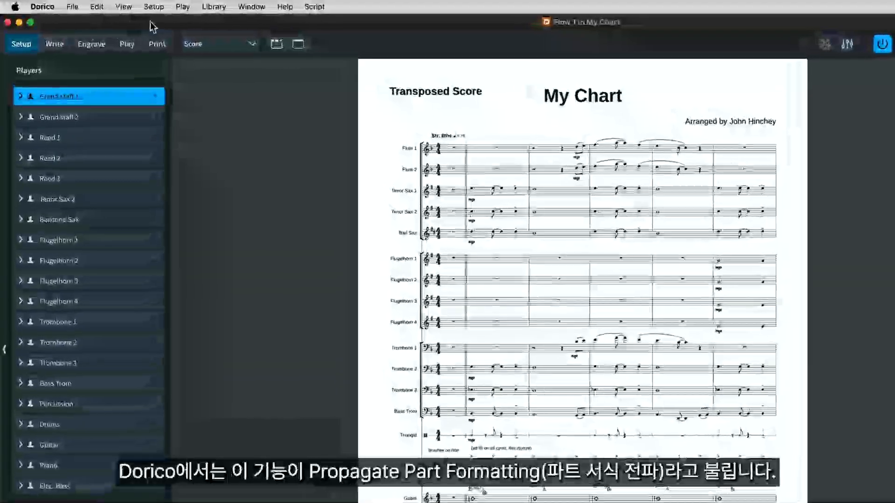
{"action": "left_click", "coordinate": [153, 7]}
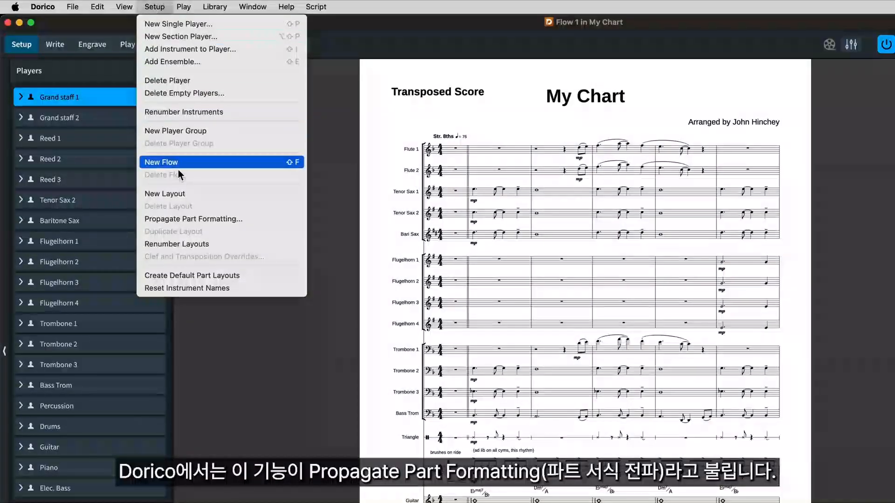
{"action": "left_click", "coordinate": [191, 218]}
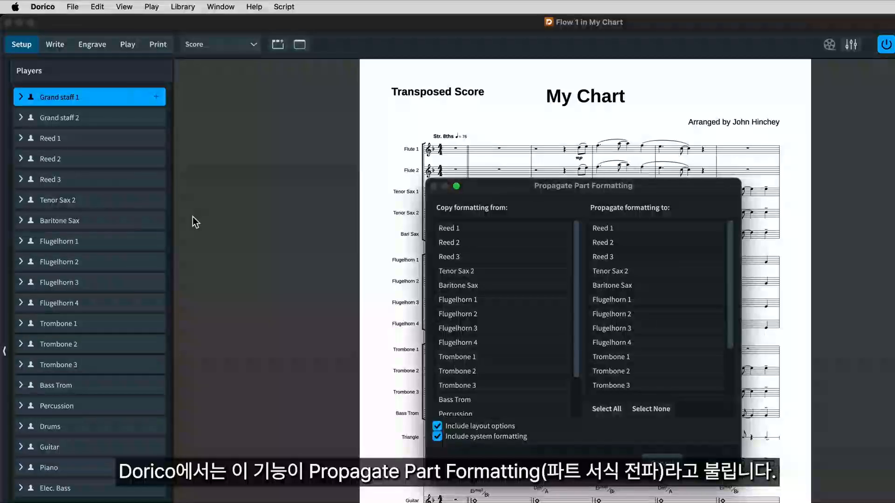
{"action": "left_click", "coordinate": [493, 299]}
{"action": "left_click", "coordinate": [626, 315]}
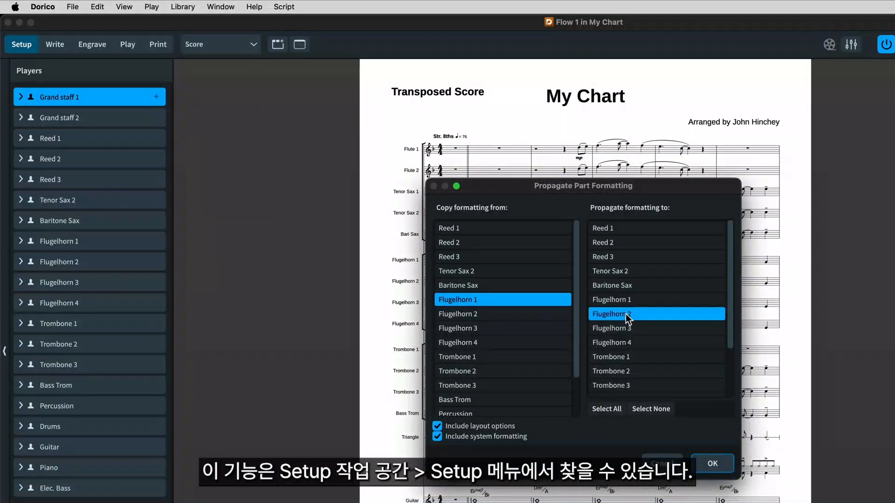
{"action": "left_click", "coordinate": [631, 327]}
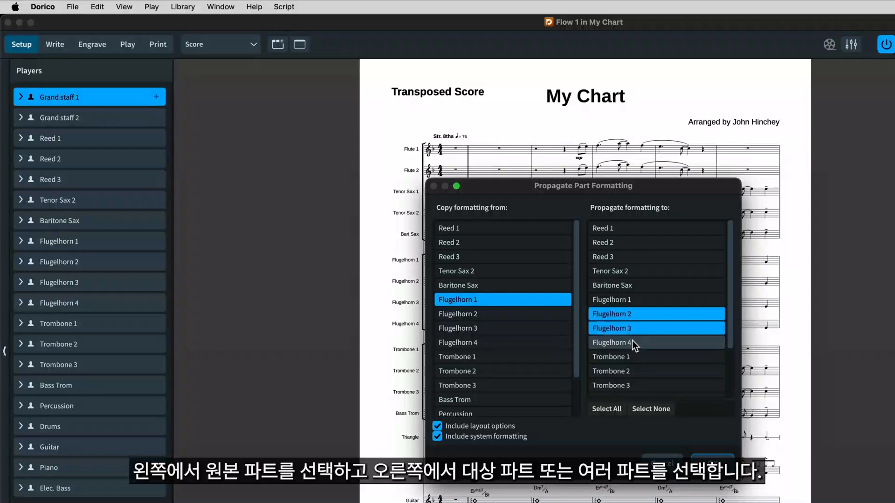
{"action": "left_click", "coordinate": [633, 341]}
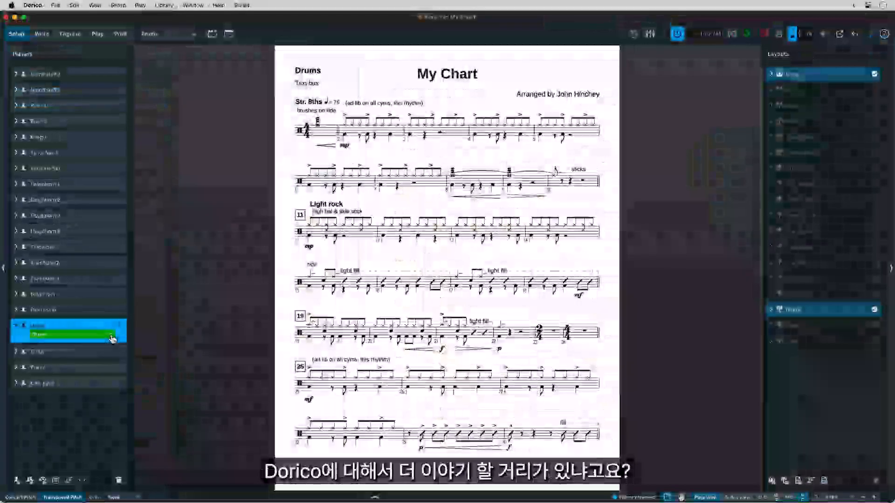
- View the percussion kit setup of the Drums player's instrument and close it
{"action": "right_click", "coordinate": [112, 339]}
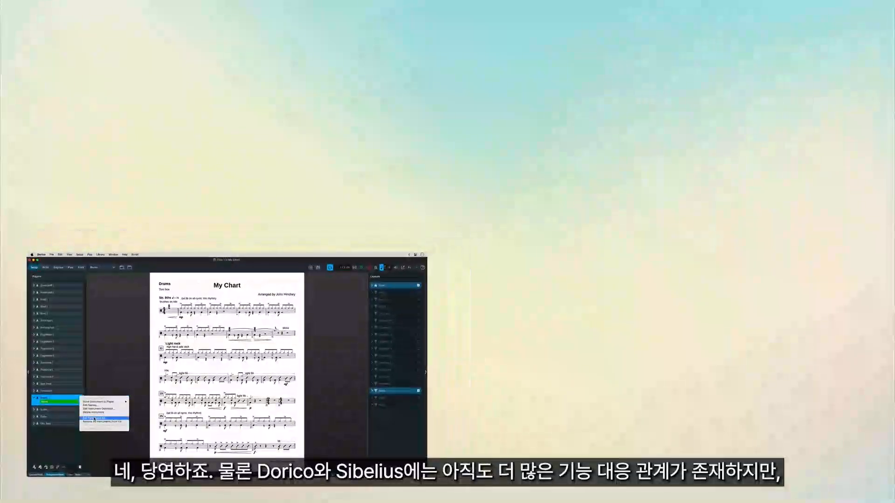
{"action": "left_click", "coordinate": [94, 418]}
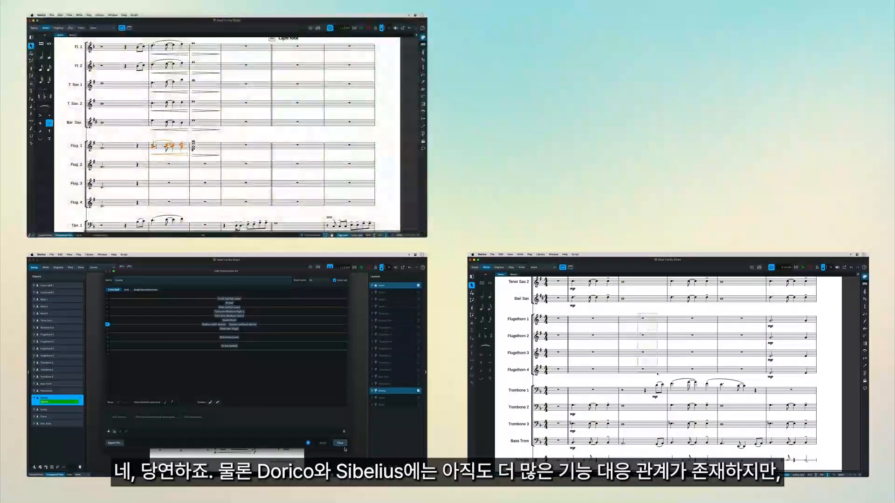
{"action": "left_click", "coordinate": [340, 443]}
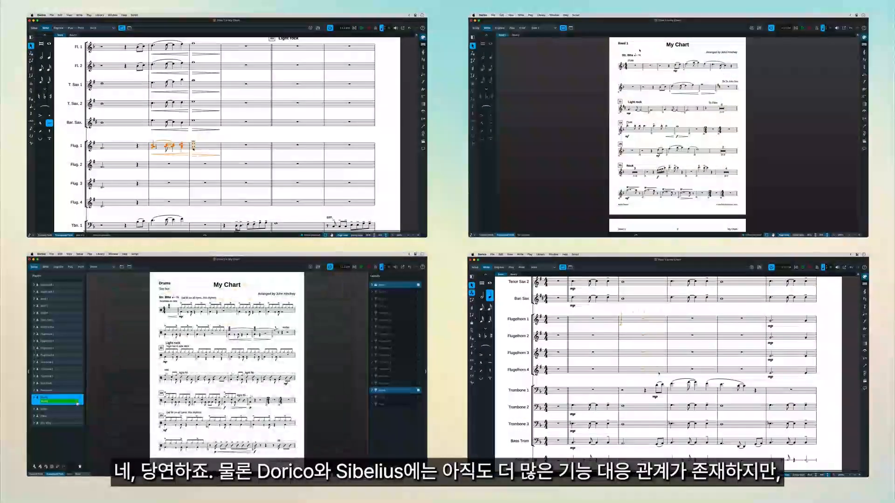